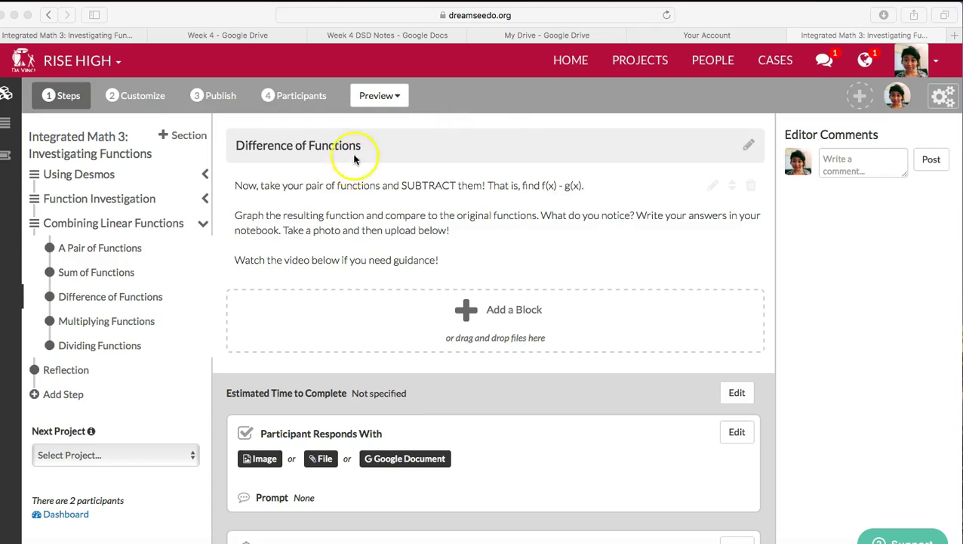
- Below the sum work, add the heading 'Difference of Functions: f(x) - g(x)' and the expression (x-4) - (2x+2)
{"action": "left_click", "coordinate": [413, 36]}
{"action": "scroll", "coordinate": [286, 230], "scroll_direction": "up", "scroll_amount": 2}
{"action": "mouse_move", "coordinate": [247, 170]}
{"action": "left_mouse_down"}
{"action": "mouse_move", "coordinate": [213, 170]}
{"action": "mouse_move", "coordinate": [234, 184]}
{"action": "left_mouse_up"}
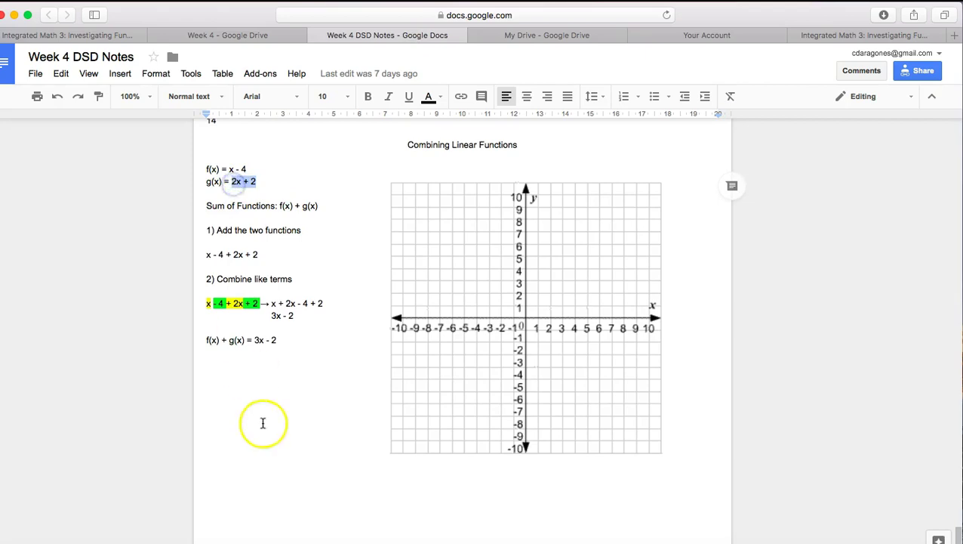
{"action": "scroll", "coordinate": [262, 423], "scroll_direction": "down", "scroll_amount": 1}
{"action": "left_click", "coordinate": [263, 472]}
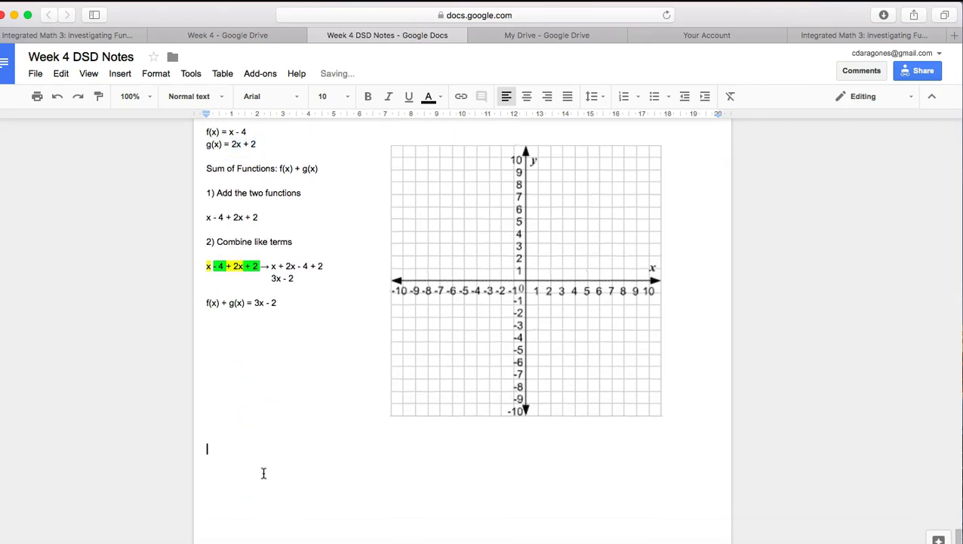
{"action": "type", "text": "Difference of Functions: f(x) - g(x"}
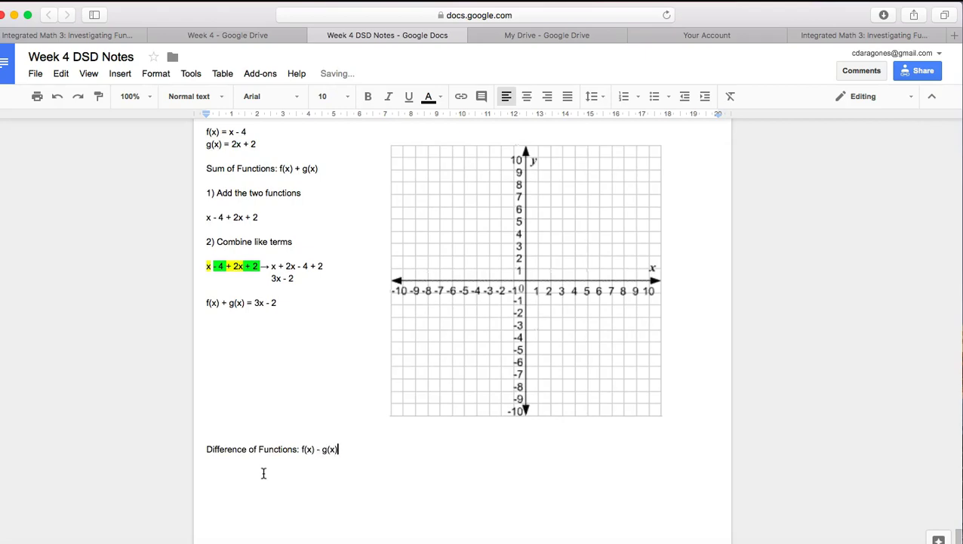
{"action": "key", "text": "Return"}
{"action": "type", "text": "(x-4) - (2x+2"}
- Emphasise the subtracted (2x+2) and the minus sign before it
{"action": "scroll", "coordinate": [279, 498], "scroll_direction": "down", "scroll_amount": 1}
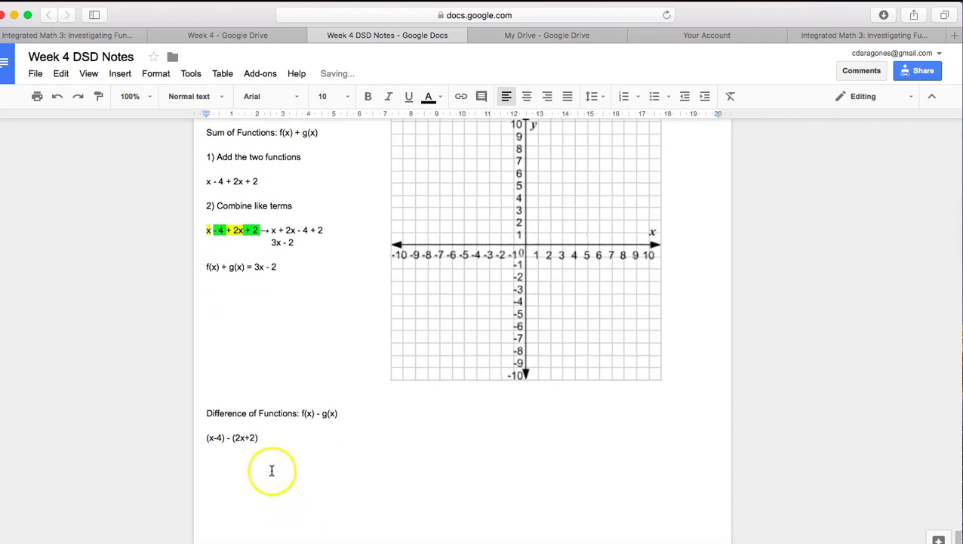
{"action": "left_click", "coordinate": [238, 437]}
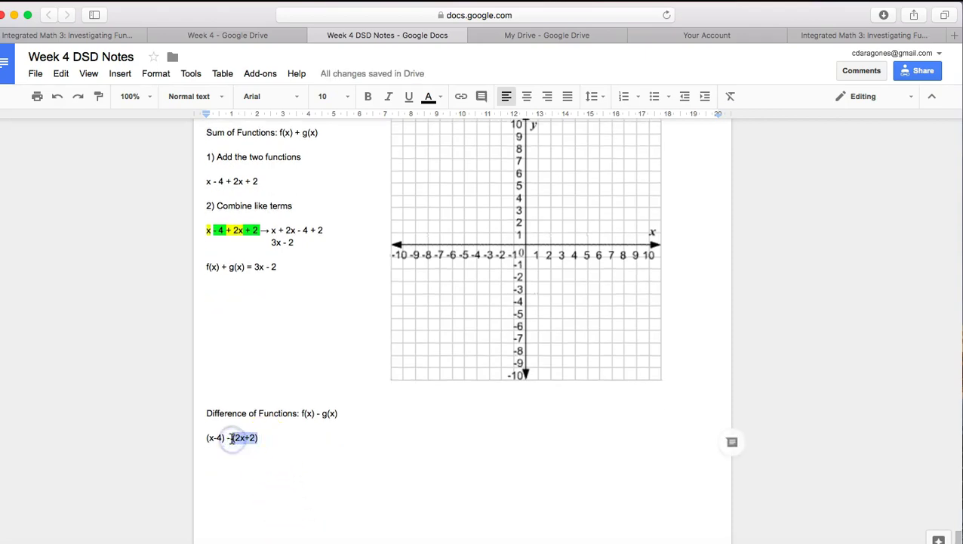
{"action": "left_click", "coordinate": [232, 438]}
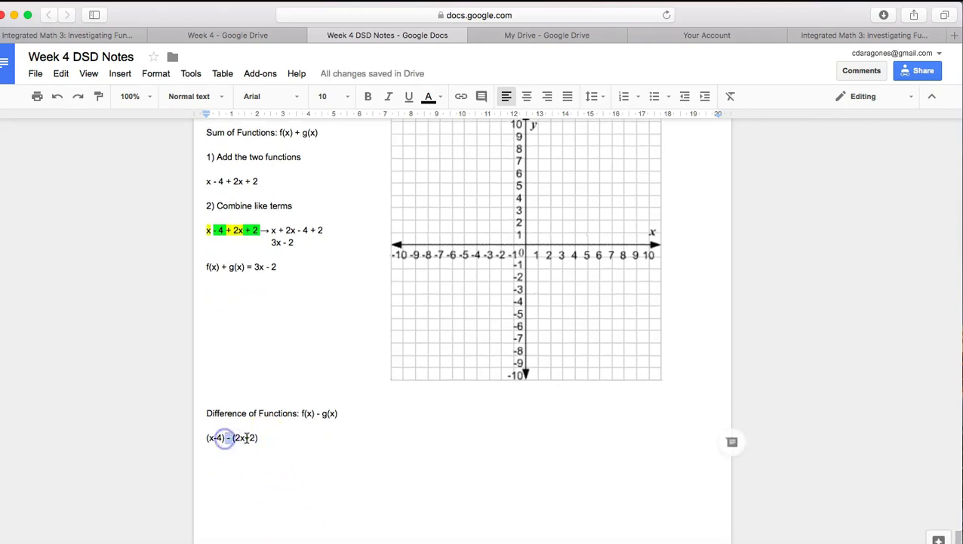
{"action": "left_click", "coordinate": [251, 436]}
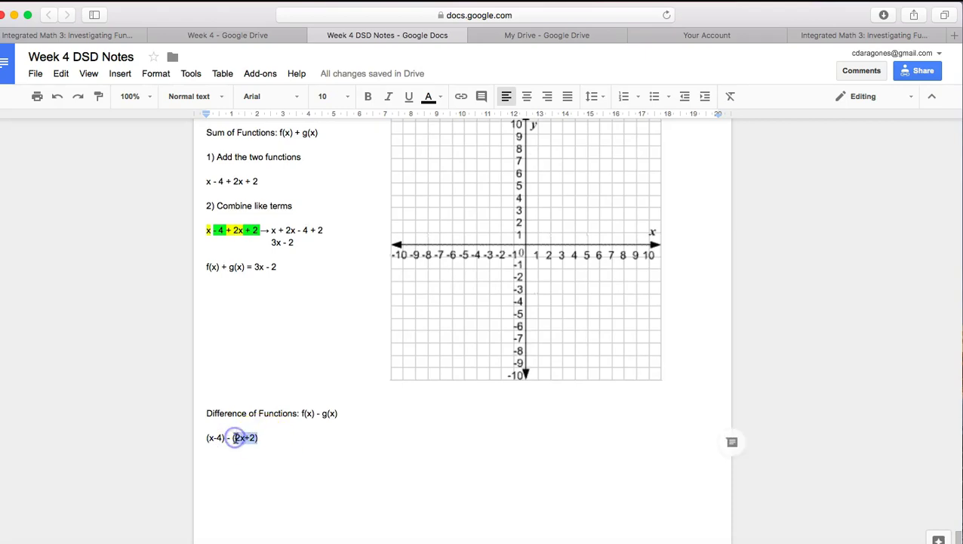
{"action": "left_click_drag", "start_coordinate": [232, 438], "coordinate": [278, 437]}
{"action": "left_click", "coordinate": [276, 437]}
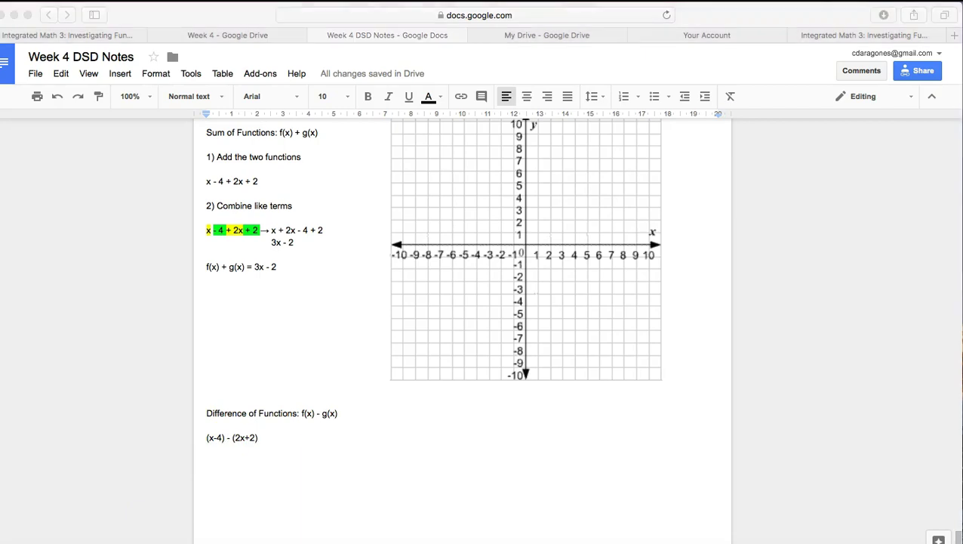
{"action": "mouse_move", "coordinate": [234, 434]}
{"action": "left_mouse_down"}
{"action": "mouse_move", "coordinate": [224, 439]}
{"action": "mouse_move", "coordinate": [236, 424]}
{"action": "mouse_move", "coordinate": [236, 434]}
{"action": "mouse_move", "coordinate": [250, 425]}
{"action": "mouse_move", "coordinate": [255, 439]}
{"action": "left_mouse_up"}
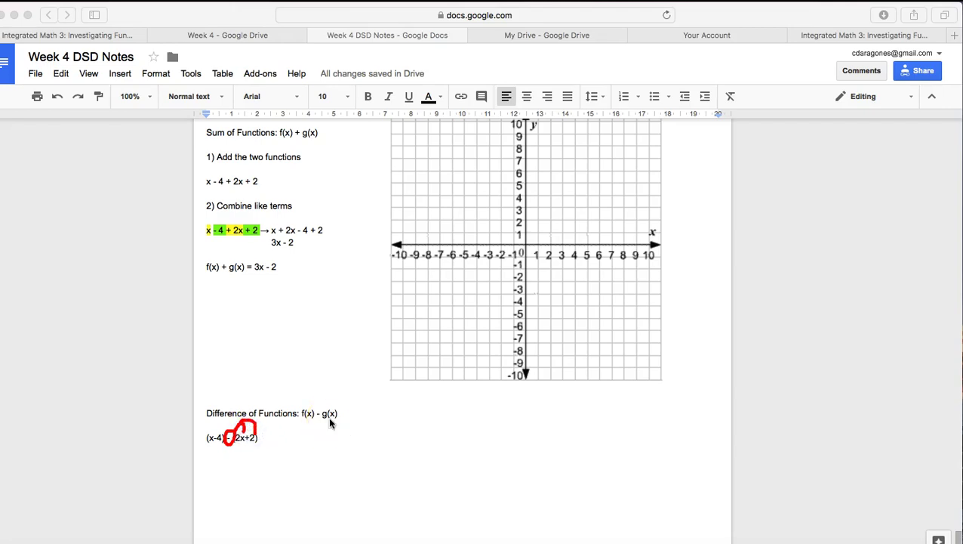
- Add the line '= x - 4 - 2x - 2' below (x-4) - (2x+2)
{"action": "key", "text": "Escape"}
{"action": "left_click", "coordinate": [257, 445]}
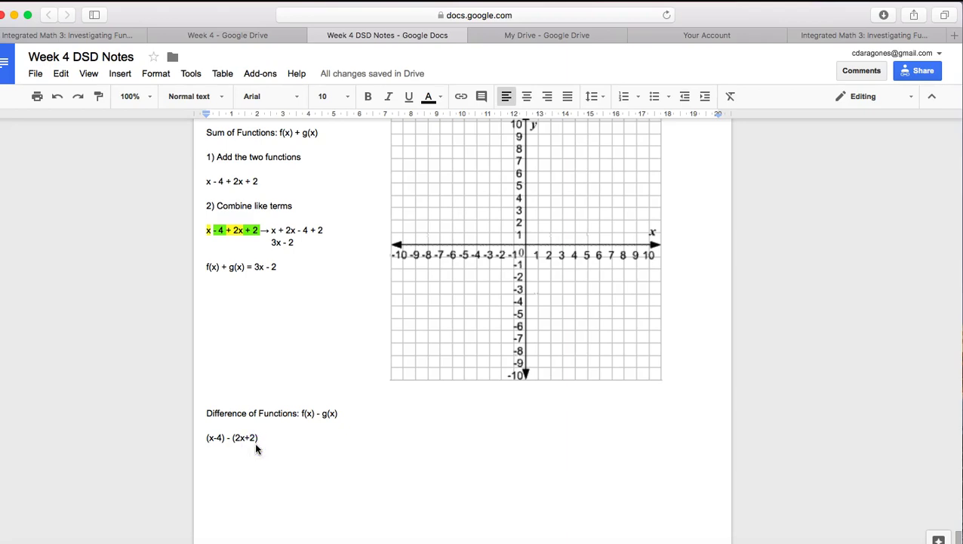
{"action": "key", "text": "Return"}
{"action": "type", "text": "= "}
{"action": "type", "text": "(x"}
{"action": "key", "text": "BackSpace"}
{"action": "key", "text": "BackSpace"}
{"action": "type", "text": "x - 4 - 2x"}
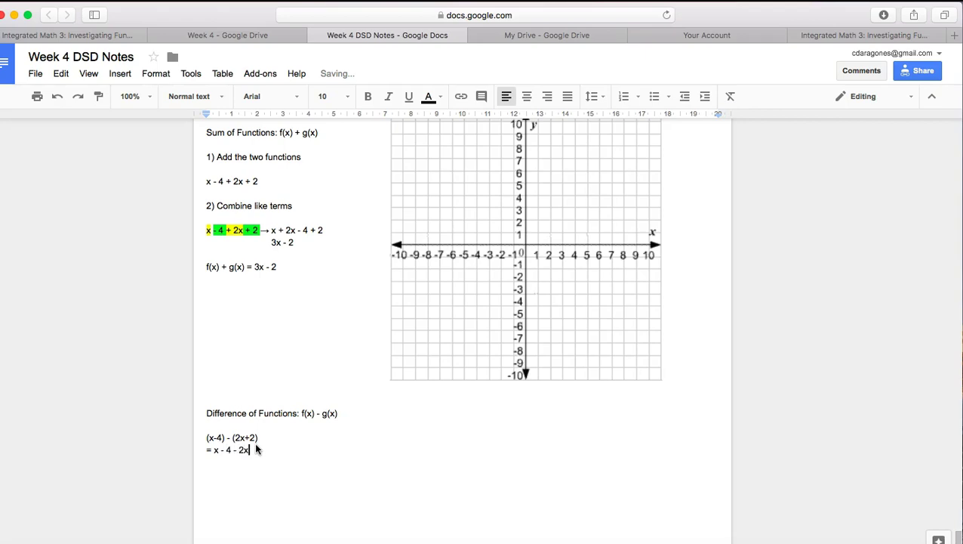
{"action": "type", "text": " - 2"}
{"action": "scroll", "coordinate": [306, 476], "scroll_direction": "down", "scroll_amount": 2}
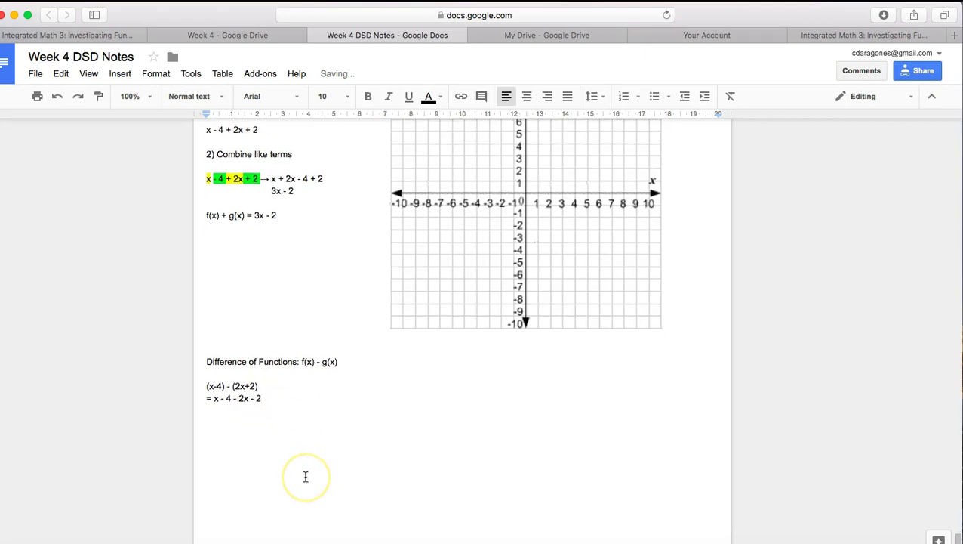
- Add the combined result '= -x - 6' and begin the final equation f(x) - g(x) = -x - 6
{"action": "key", "text": "Return"}
{"action": "type", "text": "= "}
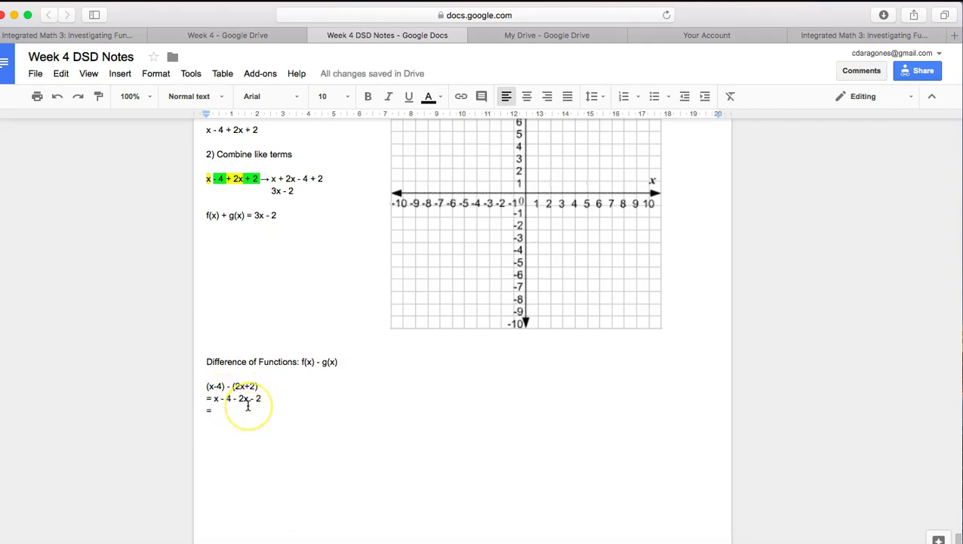
{"action": "type", "text": " -x"}
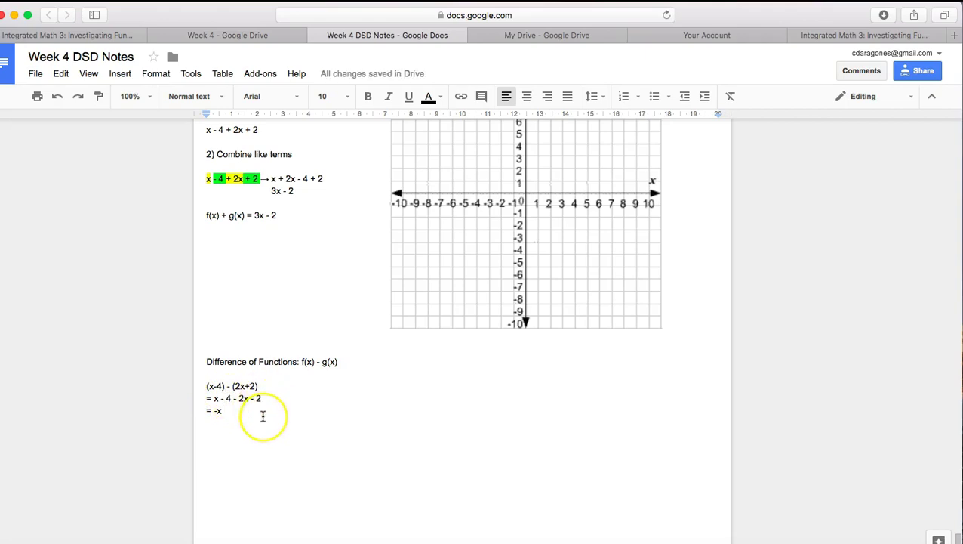
{"action": "type", "text": " - 6"}
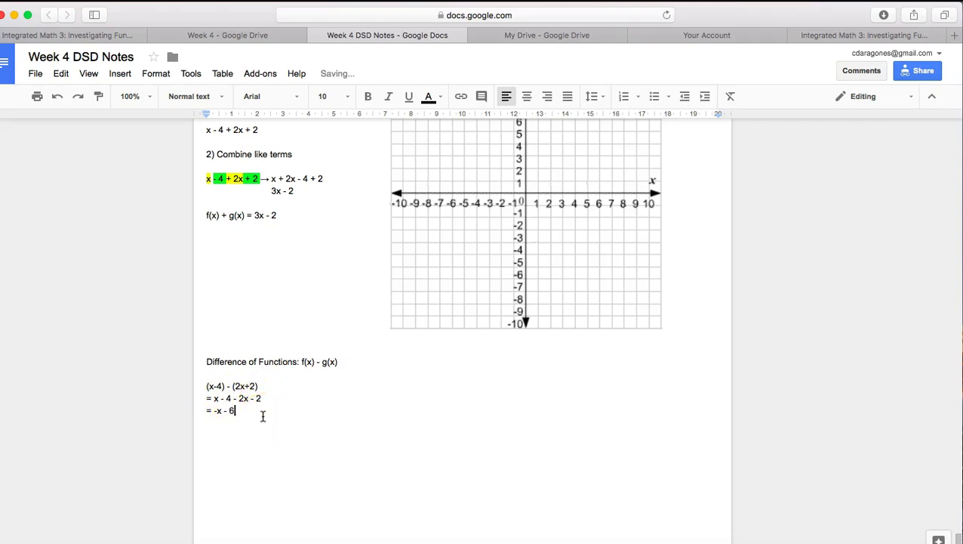
{"action": "key", "text": "Return"}
{"action": "key", "text": "Return"}
{"action": "type", "text": "f(x) - g(x) = -x - 6"}
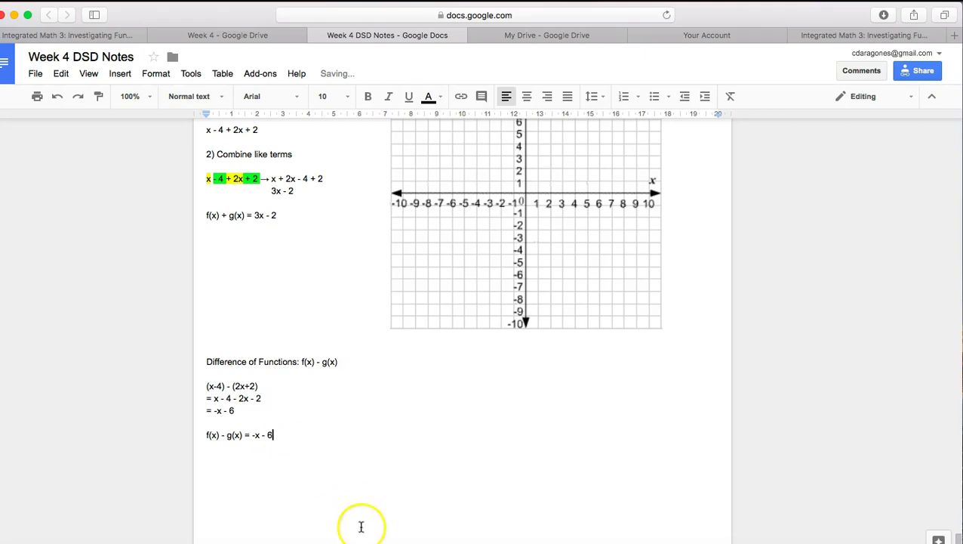
- Insert an 8-by-2 table below the final equation
{"action": "scroll", "coordinate": [492, 377], "scroll_direction": "up", "scroll_amount": 5}
{"action": "scroll", "coordinate": [495, 376], "scroll_direction": "down", "scroll_amount": 2}
{"action": "scroll", "coordinate": [495, 376], "scroll_direction": "up", "scroll_amount": 3}
{"action": "scroll", "coordinate": [495, 373], "scroll_direction": "down", "scroll_amount": 5}
{"action": "left_click", "coordinate": [495, 371]}
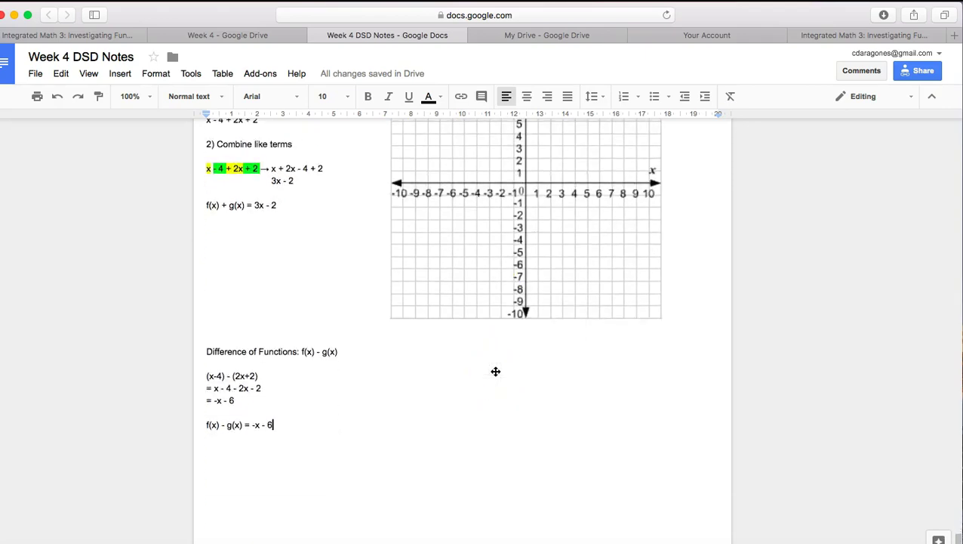
{"action": "scroll", "coordinate": [495, 372], "scroll_direction": "down", "scroll_amount": 2}
{"action": "left_click", "coordinate": [124, 75]}
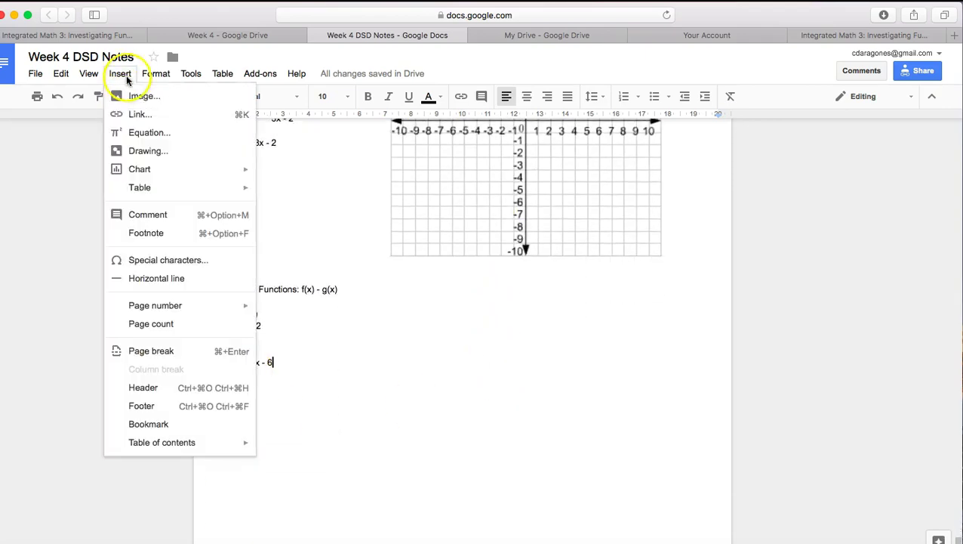
{"action": "mouse_move", "coordinate": [193, 188]}
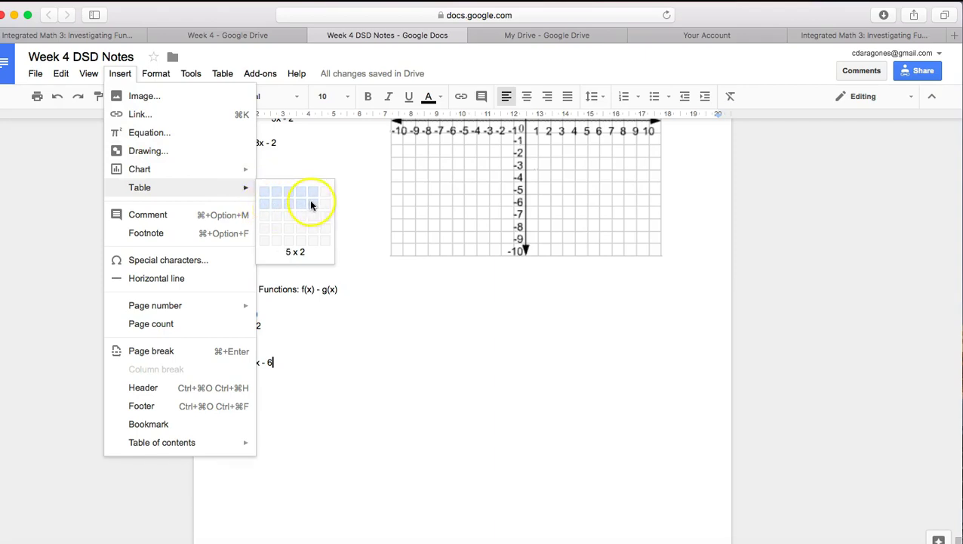
{"action": "left_click", "coordinate": [353, 204]}
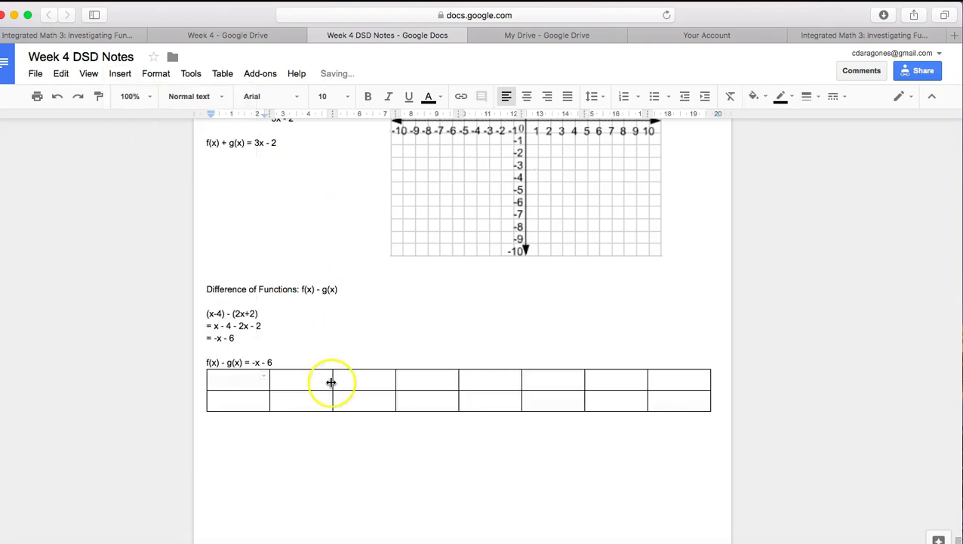
- Label the rows 'Input' and 'Output (f - g)' and fill the inputs -3, -2, -1, 0, 1, 2, 3
{"action": "type", "text": "Input (x"}
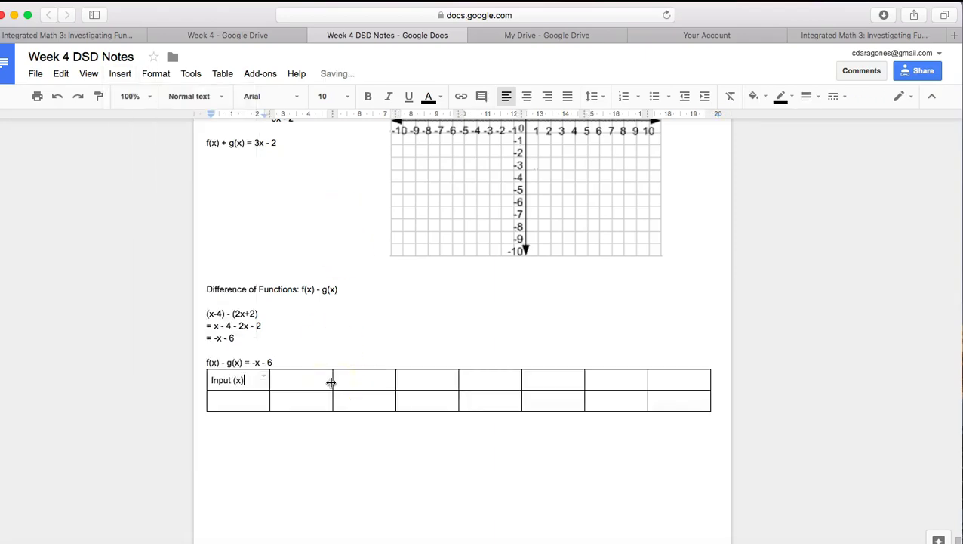
{"action": "key", "text": "Down"}
{"action": "type", "text": "Output (f - g)"}
{"action": "left_click", "coordinate": [284, 374]}
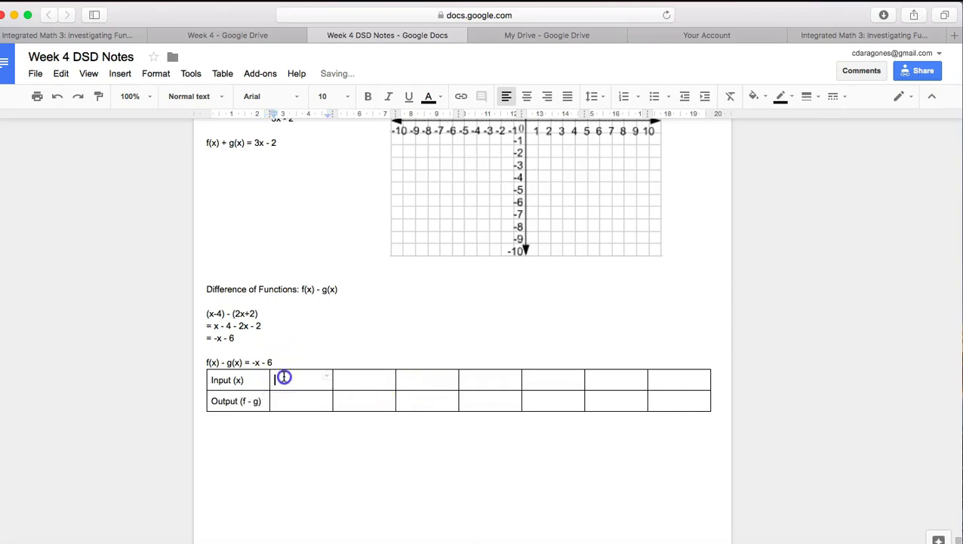
{"action": "type", "text": "-3"}
{"action": "key", "text": "Tab"}
{"action": "type", "text": "-2"}
{"action": "key", "text": "Tab"}
{"action": "type", "text": "-1"}
{"action": "key", "text": "Tab"}
{"action": "type", "text": "0"}
{"action": "key", "text": "Tab"}
{"action": "type", "text": "1"}
{"action": "key", "text": "Tab"}
{"action": "type", "text": "2"}
{"action": "key", "text": "Tab"}
{"action": "type", "text": "3"}
- Write the working -(-3) - 6 = +3 - 6 = -3 in the first Output cell
{"action": "left_click", "coordinate": [298, 405]}
{"action": "type", "text": "0"}
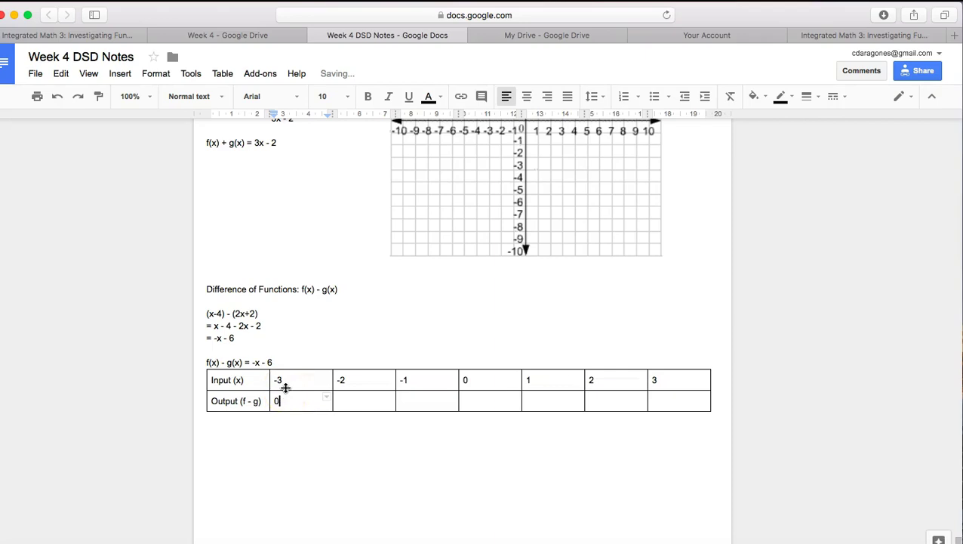
{"action": "key", "text": "BackSpace"}
{"action": "type", "text": "-3 - 6 = -9"}
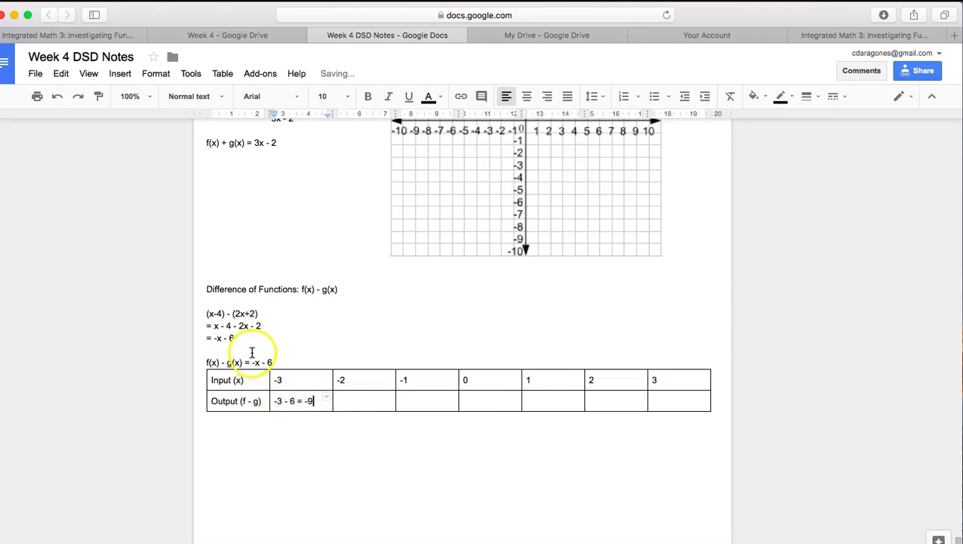
{"action": "left_click", "coordinate": [278, 398]}
{"action": "type", "text": "(-3"}
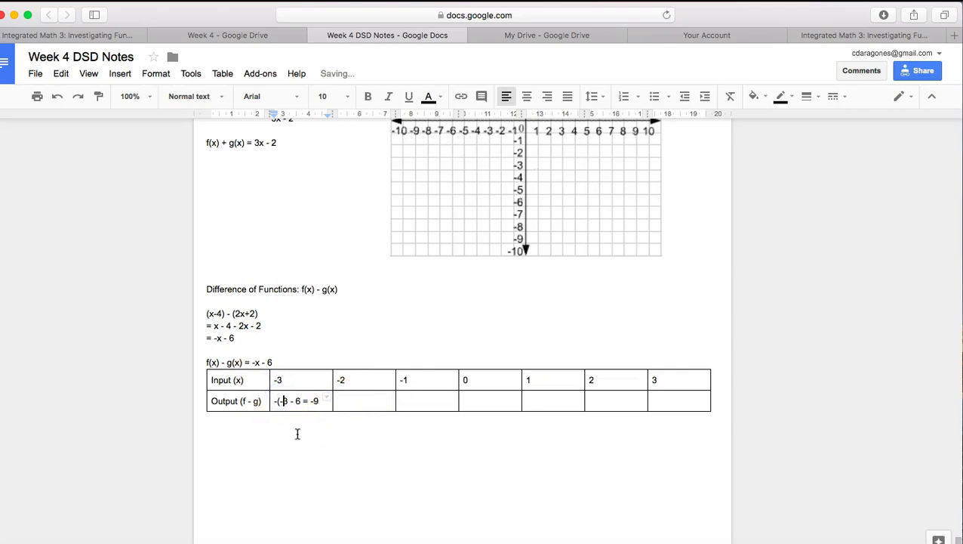
{"action": "type", "text": ")"}
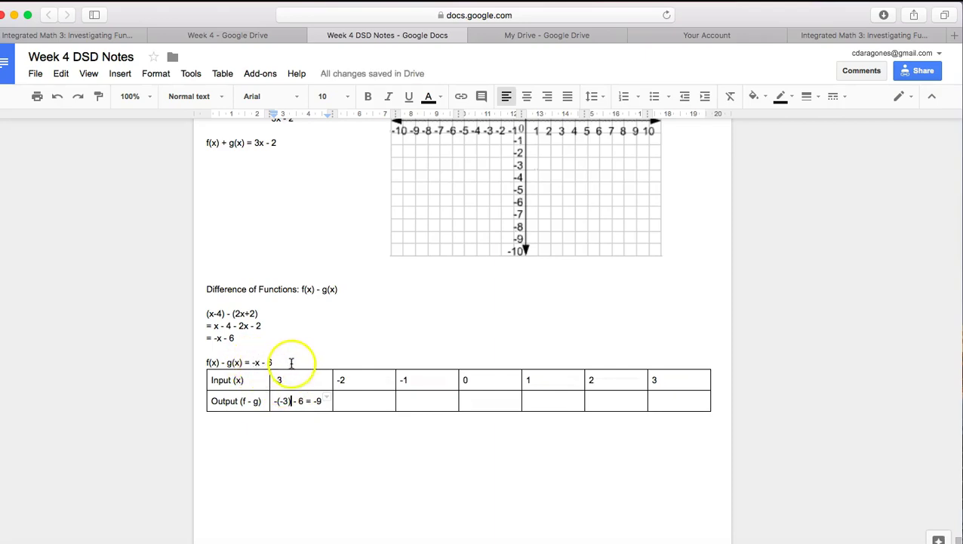
{"action": "left_click", "coordinate": [321, 401]}
{"action": "key", "text": "BackSpace"}
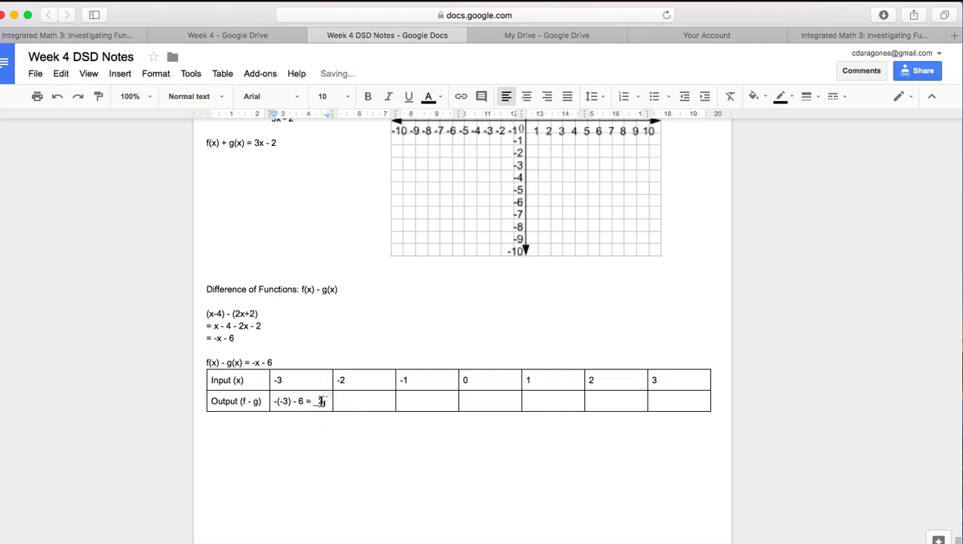
{"action": "key", "text": "Return"}
{"action": "type", "text": "- 6 = -3"}
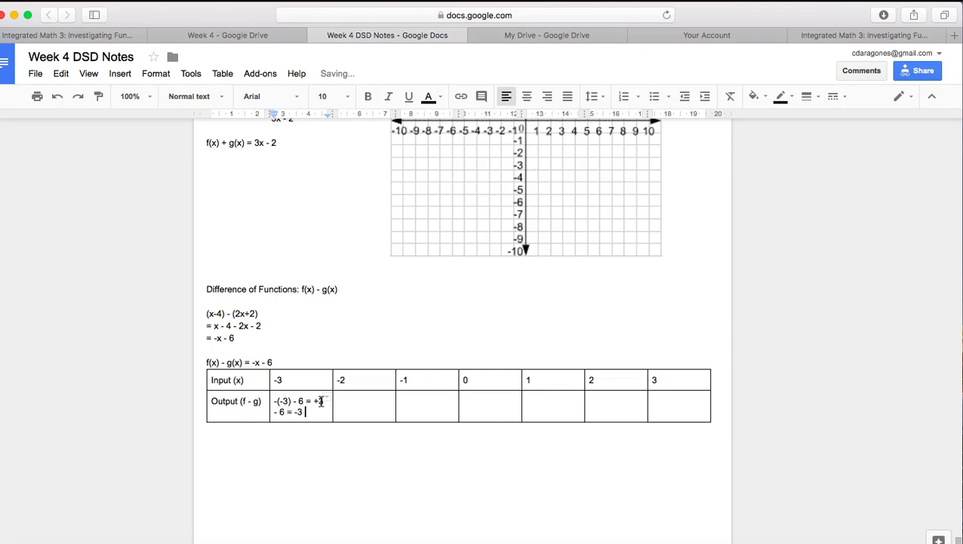
- Fill the Output cells for -2 and -1 with working giving -4 and -5
{"action": "left_click", "coordinate": [370, 412]}
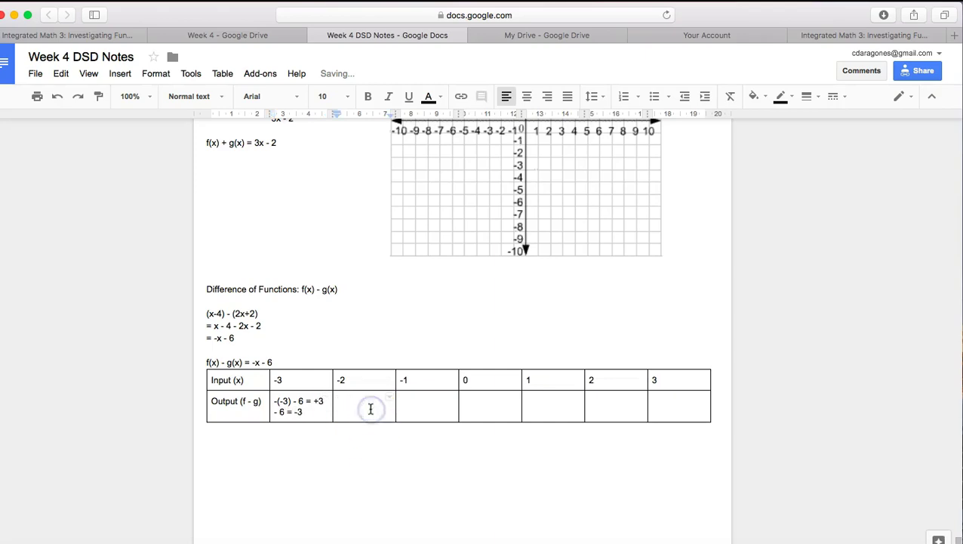
{"action": "type", "text": "-(-2) - 6 = +2 - 6 = 04"}
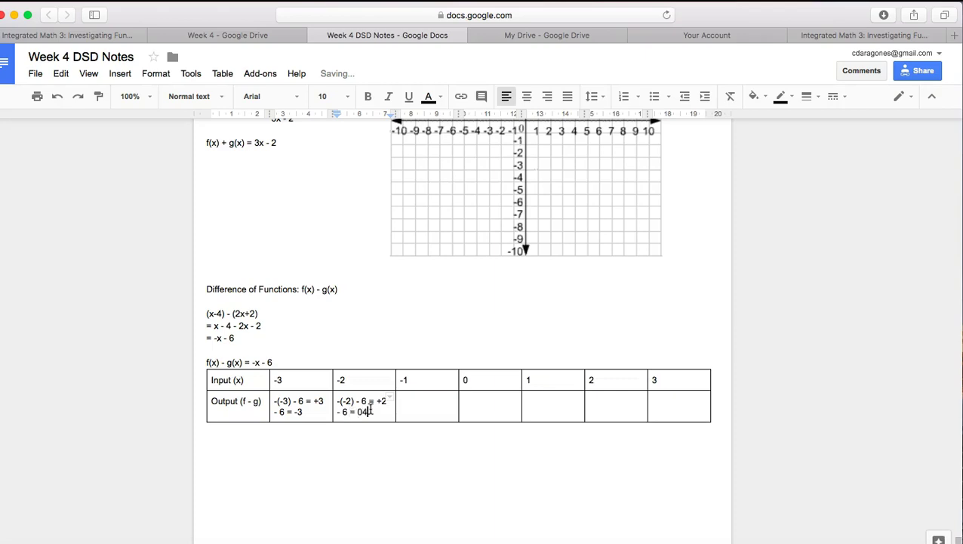
{"action": "key", "text": "BackSpace"}
{"action": "key", "text": "BackSpace"}
{"action": "left_click", "coordinate": [445, 404]}
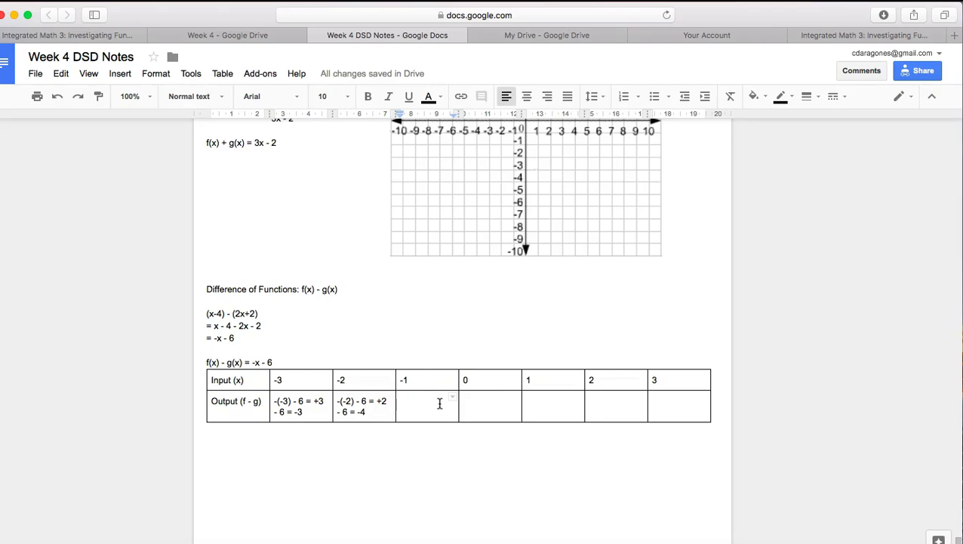
{"action": "left_click", "coordinate": [391, 419]}
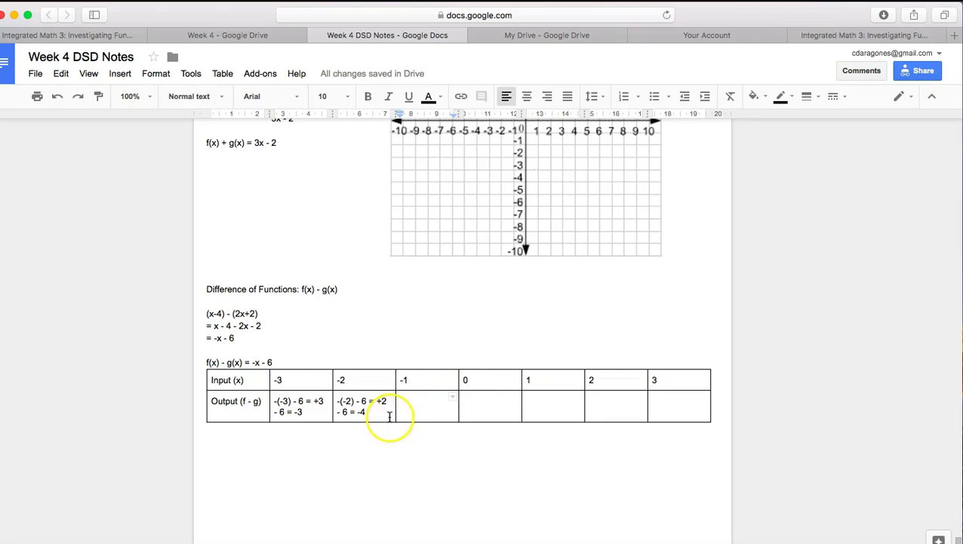
{"action": "left_click", "coordinate": [420, 407]}
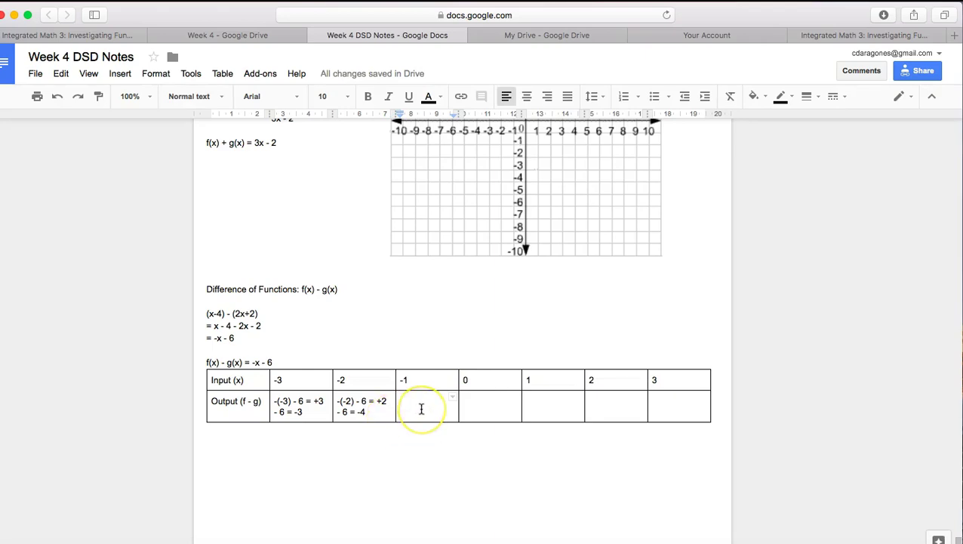
{"action": "type", "text": "- ("}
{"action": "key", "text": "BackSpace"}
{"action": "key", "text": "BackSpace"}
{"action": "key", "text": "BackSpace"}
{"action": "type", "text": "-"}
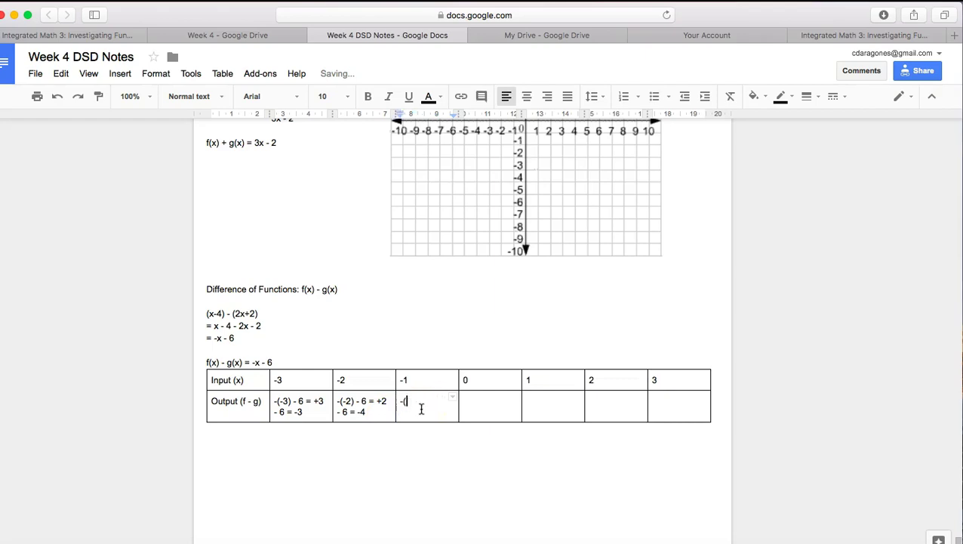
{"action": "type", "text": "(-1) - 6 = +1 - 6 = 5"}
{"action": "key", "text": "Left"}
{"action": "type", "text": "-"}
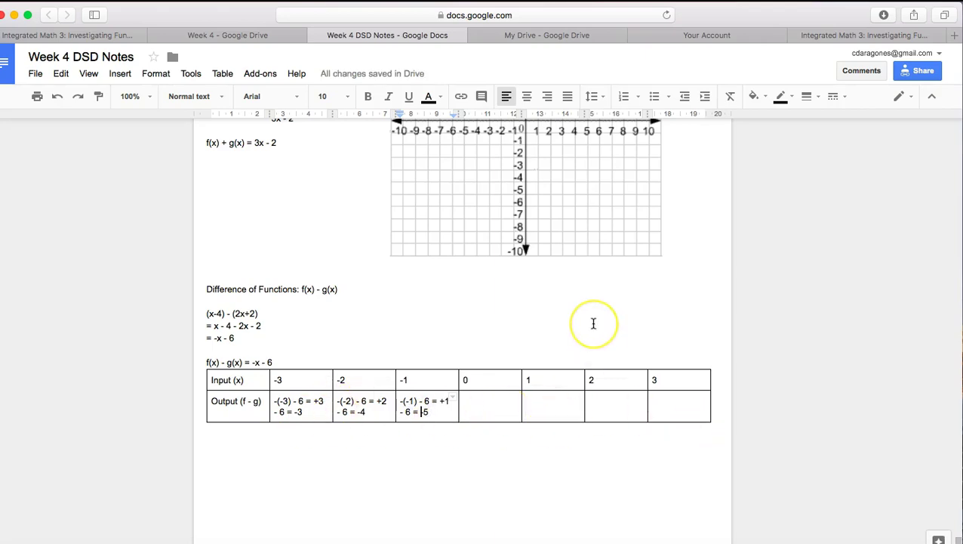
{"action": "scroll", "coordinate": [593, 323], "scroll_direction": "up", "scroll_amount": 2}
{"action": "left_click", "coordinate": [540, 337]}
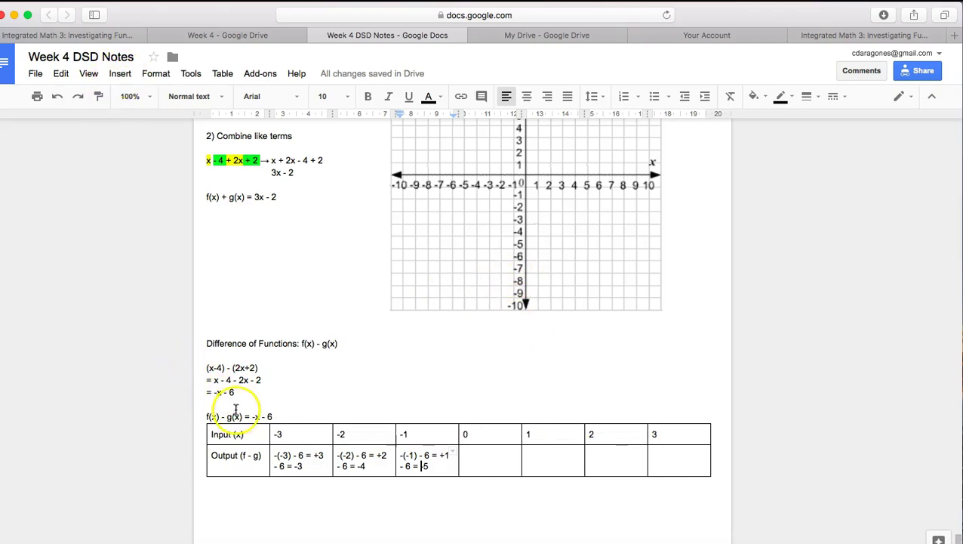
{"action": "scroll", "coordinate": [242, 387], "scroll_direction": "up", "scroll_amount": 1}
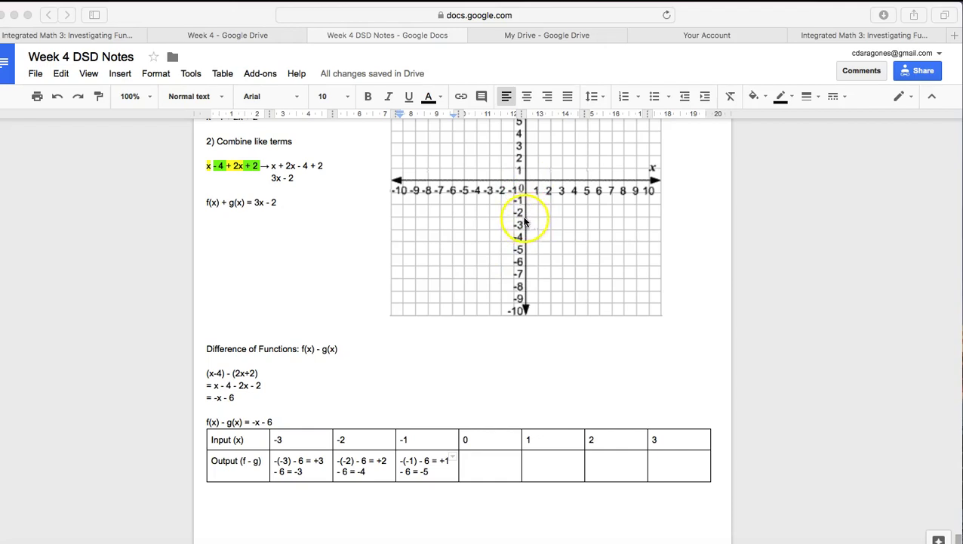
{"action": "left_click", "coordinate": [525, 256]}
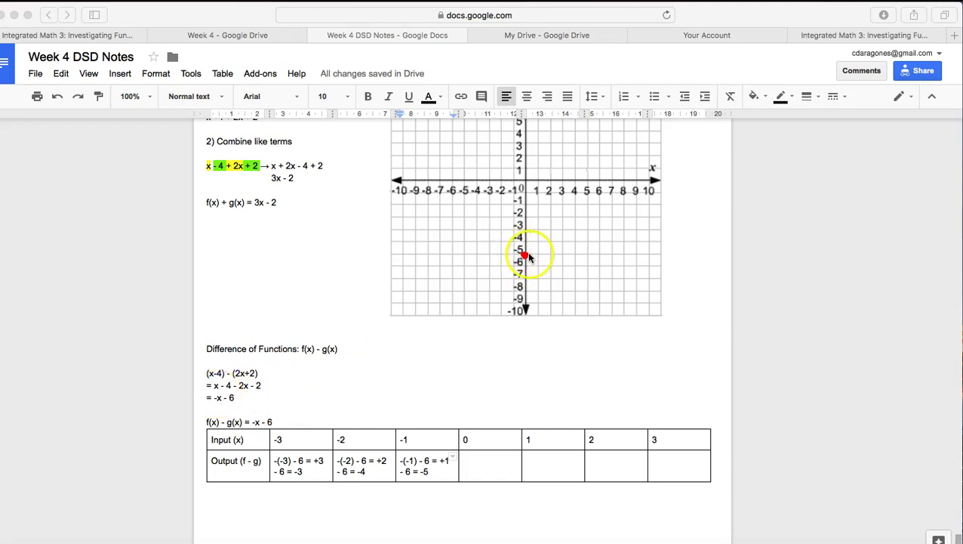
{"action": "left_click", "coordinate": [539, 269]}
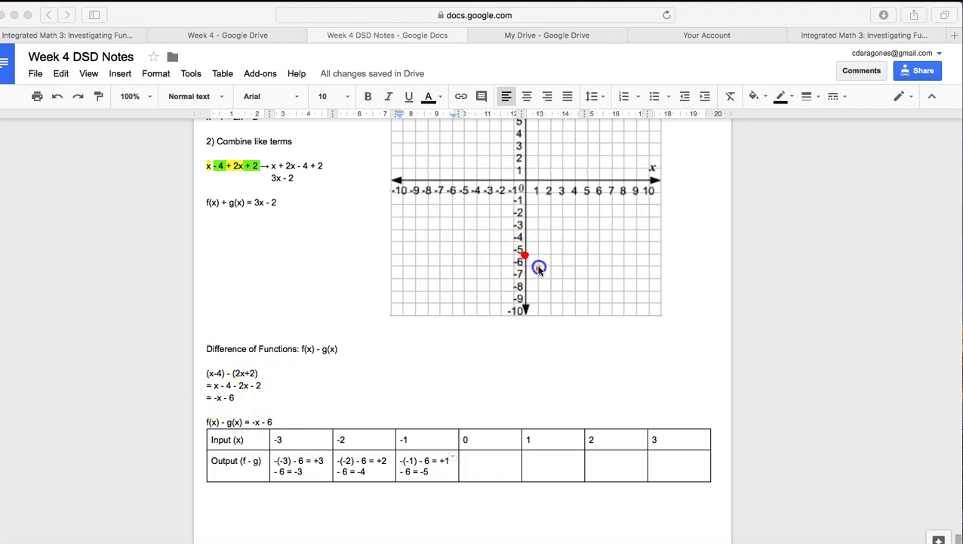
{"action": "left_click", "coordinate": [539, 269]}
{"action": "mouse_move", "coordinate": [463, 190]}
{"action": "left_mouse_down"}
{"action": "mouse_move", "coordinate": [517, 236]}
{"action": "mouse_move", "coordinate": [520, 261]}
{"action": "mouse_move", "coordinate": [542, 268]}
{"action": "left_mouse_up"}
{"action": "left_click_drag", "start_coordinate": [460, 196], "coordinate": [517, 250]}
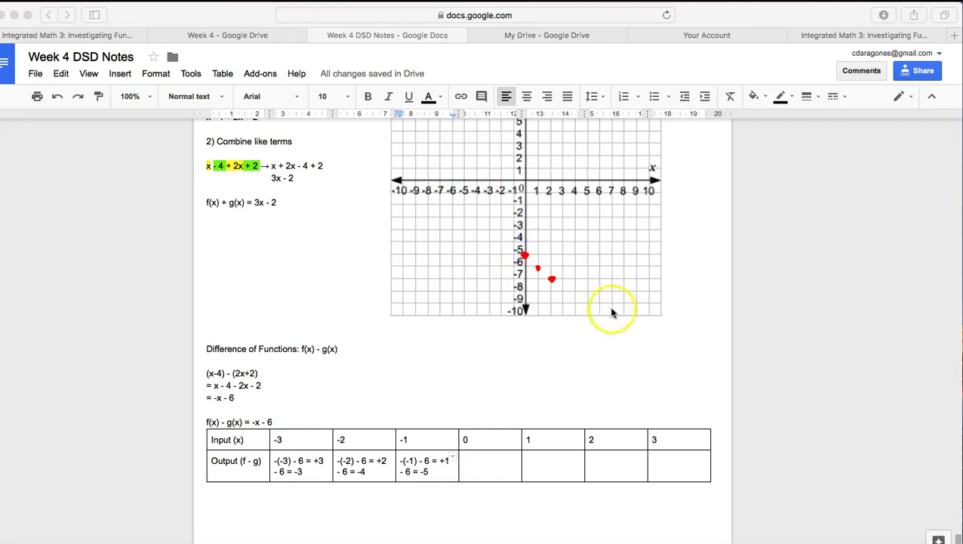
{"action": "mouse_move", "coordinate": [580, 300]}
{"action": "left_mouse_down"}
{"action": "mouse_move", "coordinate": [474, 197]}
{"action": "mouse_move", "coordinate": [488, 202]}
{"action": "left_mouse_up"}
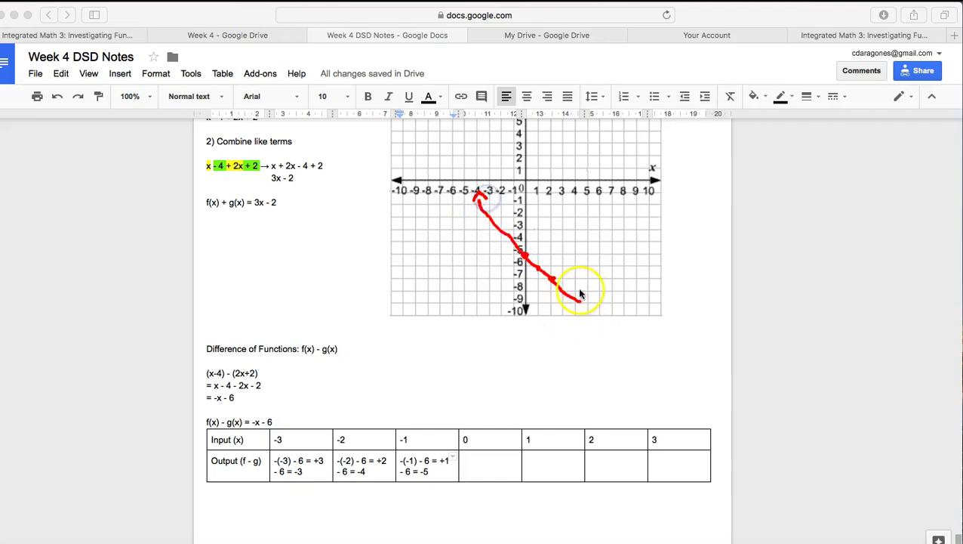
{"action": "left_click_drag", "start_coordinate": [576, 289], "coordinate": [578, 302]}
{"action": "left_click_drag", "start_coordinate": [580, 301], "coordinate": [574, 310]}
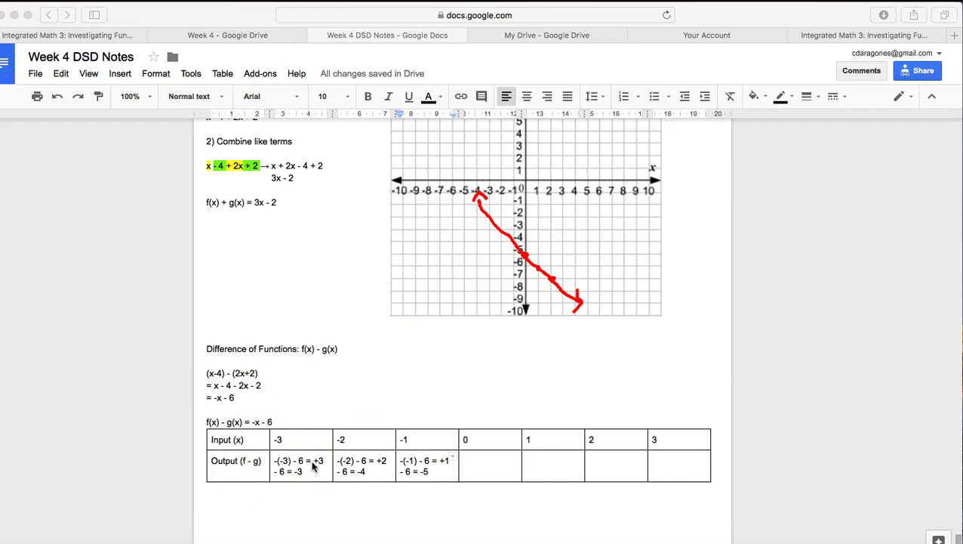
- Below the table, type 'Answer: What are some similarities and differences…' comparing f(x) - g(x) with f(x), g(x), asking why
{"action": "key", "text": "Escape"}
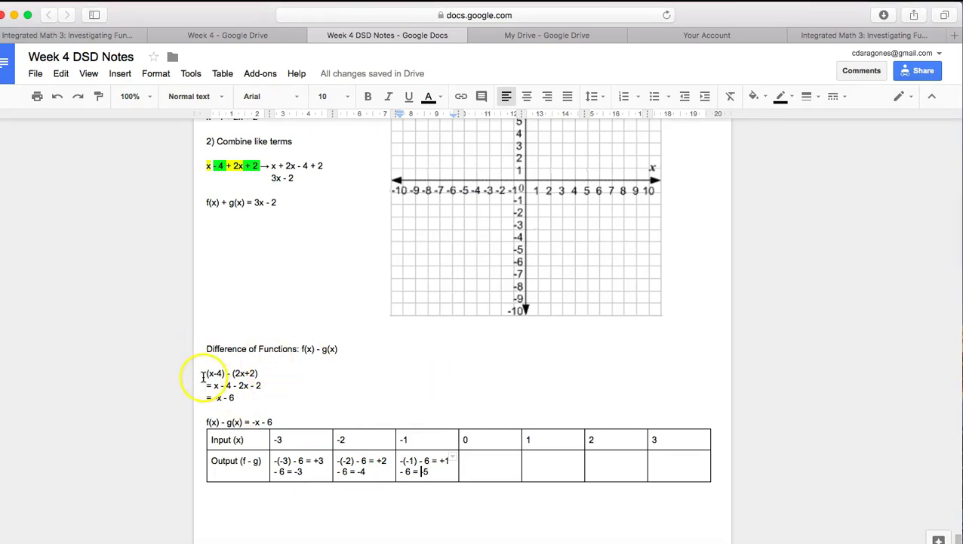
{"action": "scroll", "coordinate": [318, 376], "scroll_direction": "down", "scroll_amount": 2}
{"action": "left_click", "coordinate": [300, 428]}
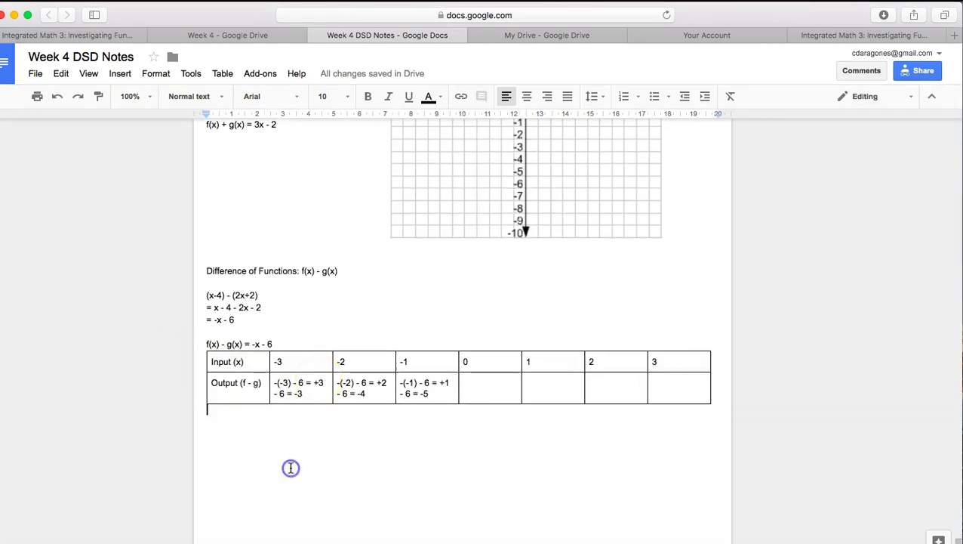
{"action": "type", "text": "Answer: "}
{"action": "type", "text": "h"}
{"action": "type", "text": "What are some s"}
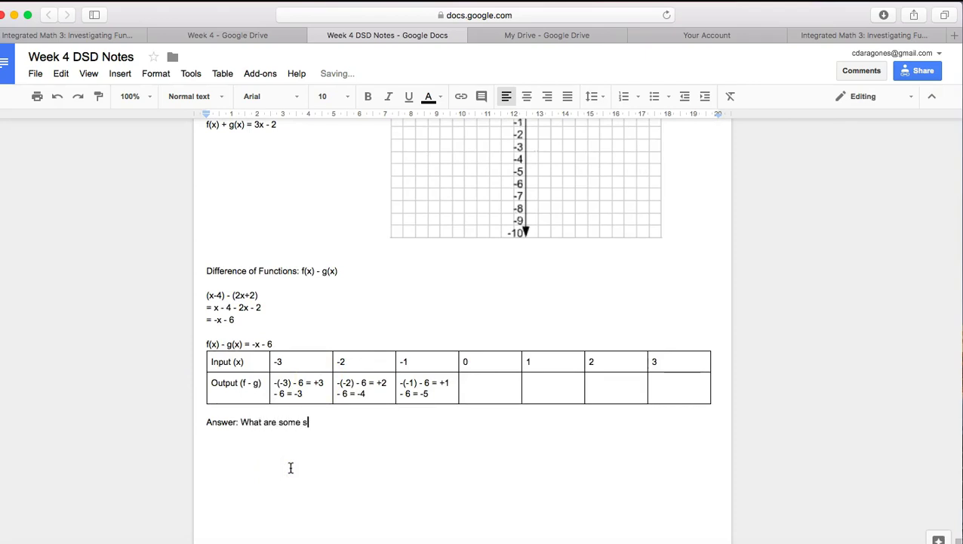
{"action": "type", "text": "imilarities and differen"}
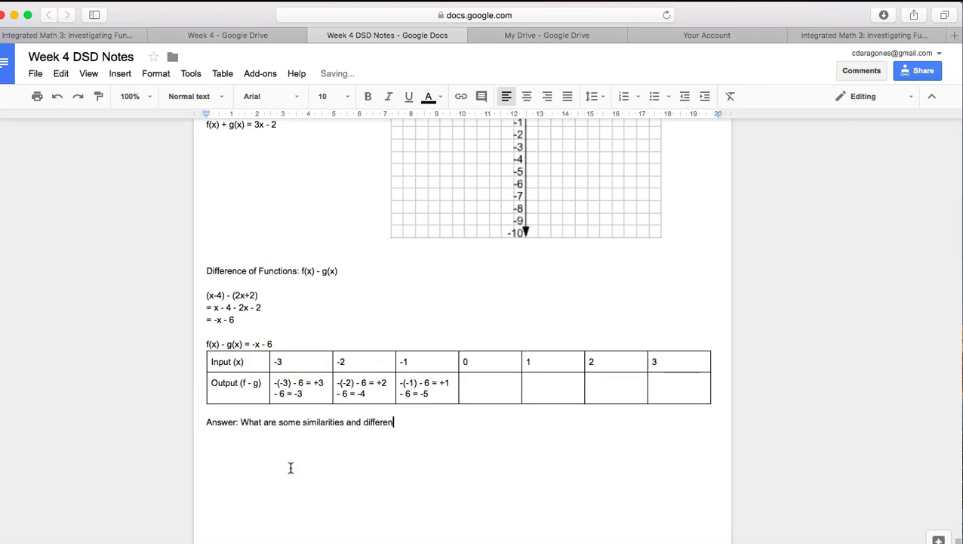
{"action": "type", "text": "ces that you notice"}
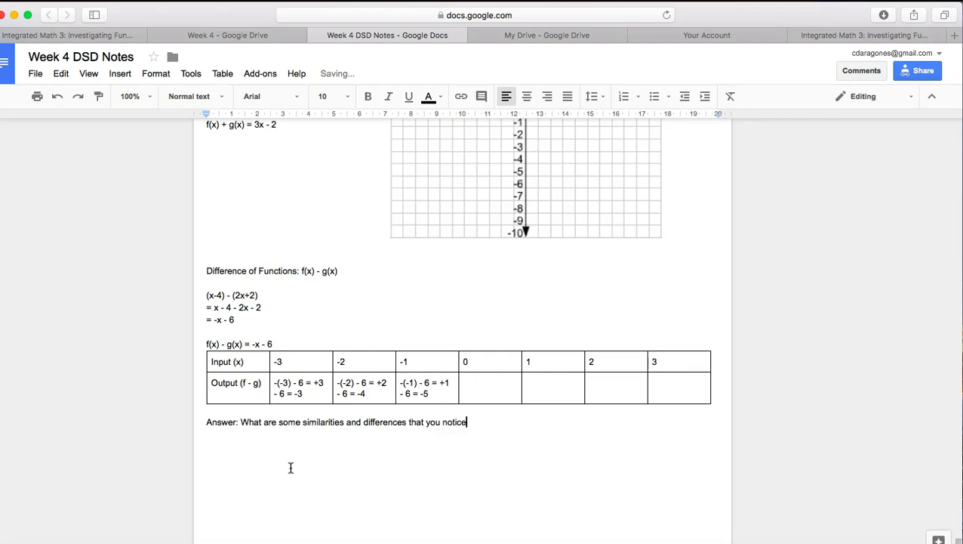
{"action": "type", "text": " betw4en"}
{"action": "key", "text": "BackSpace"}
{"action": "key", "text": "BackSpace"}
{"action": "type", "text": "en"}
{"action": "key", "text": "BackSpace"}
{"action": "type", "text": "en f(x) - g(x) and the origi"}
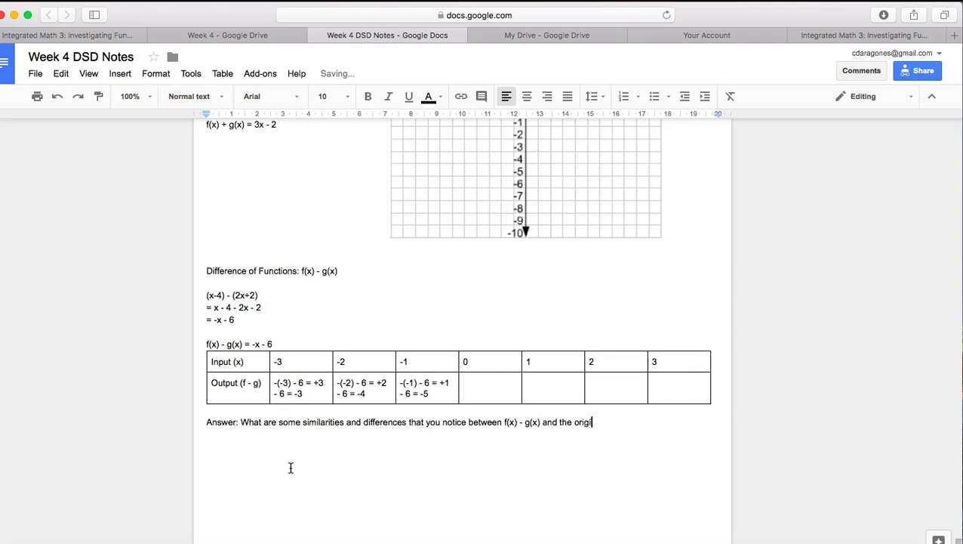
{"action": "type", "text": "nal functions "}
{"action": "type", "text": "f9x)"}
{"action": "key", "text": "BackSpace"}
{"action": "key", "text": "BackSpace"}
{"action": "key", "text": "BackSpace"}
{"action": "type", "text": "(x) and g(x)? Why d"}
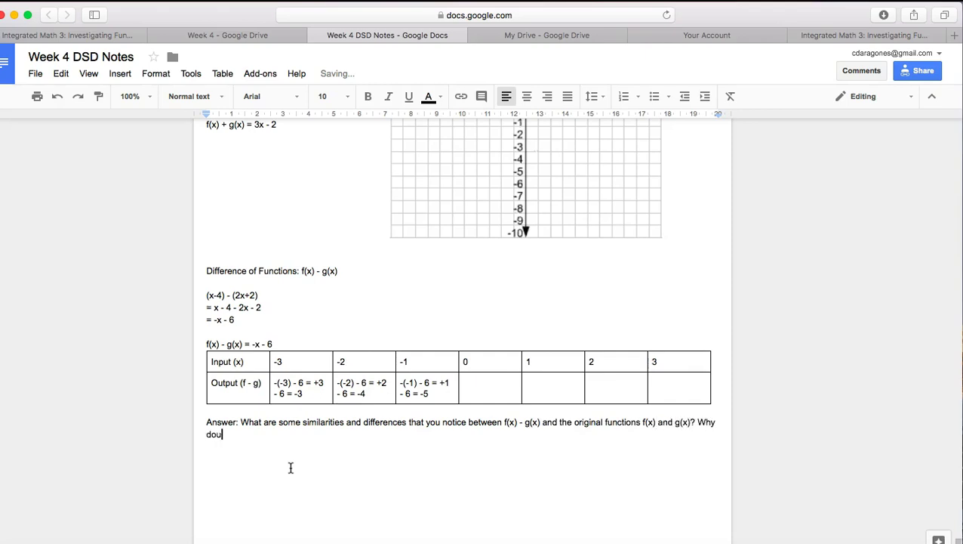
{"action": "type", "text": "o you think this is happening?"}
{"action": "scroll", "coordinate": [327, 333], "scroll_direction": "up", "scroll_amount": 3}
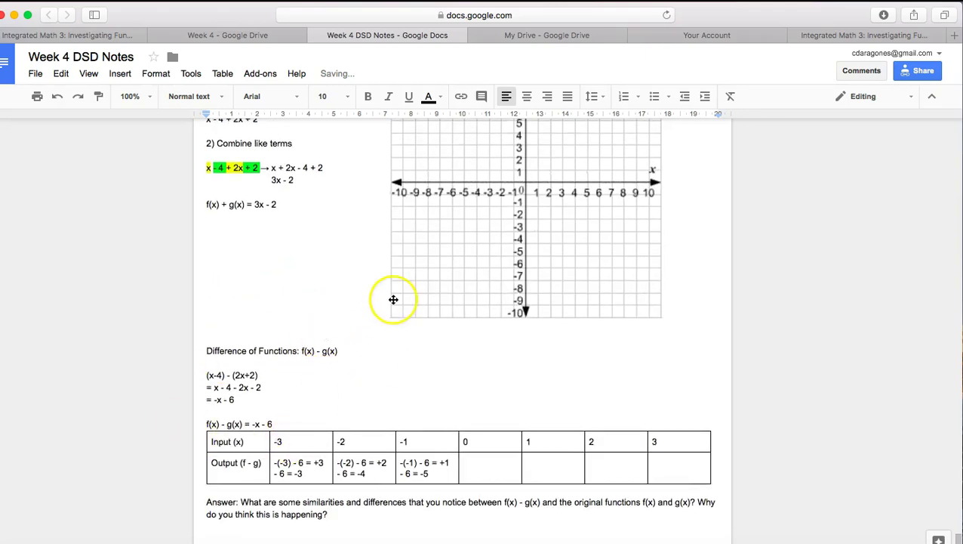
{"action": "scroll", "coordinate": [389, 299], "scroll_direction": "up", "scroll_amount": 6}
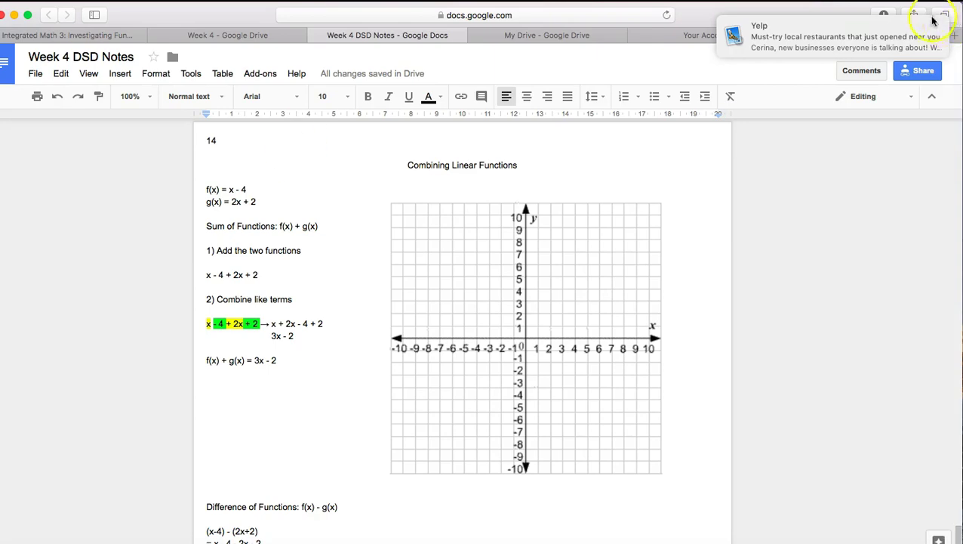
{"action": "scroll", "coordinate": [641, 211], "scroll_direction": "down", "scroll_amount": 8}
{"action": "scroll", "coordinate": [641, 211], "scroll_direction": "down", "scroll_amount": 1}
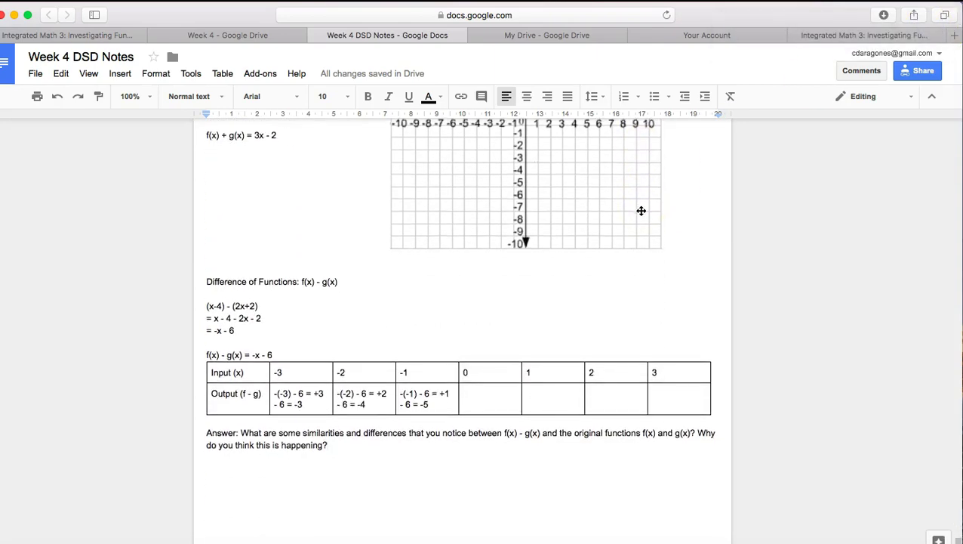